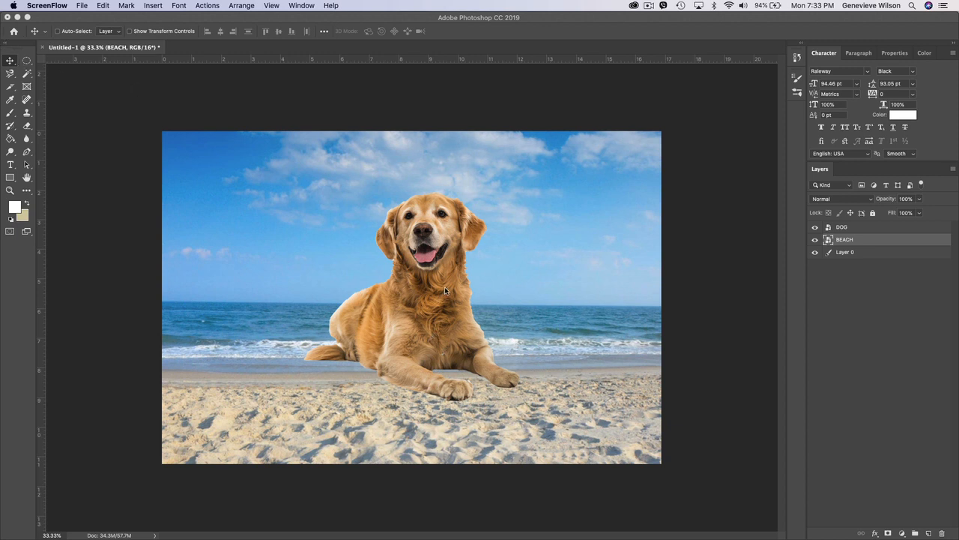
Scale the DOG layer down to about 72% and center it horizontally on the sand at about X 1499, Y 1185 px
left_click(866, 230)
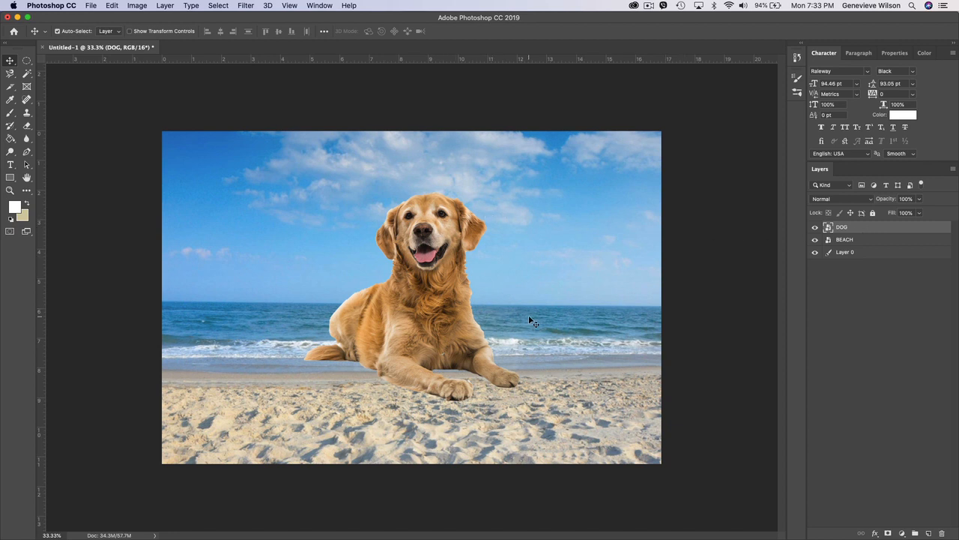
key("super+t")
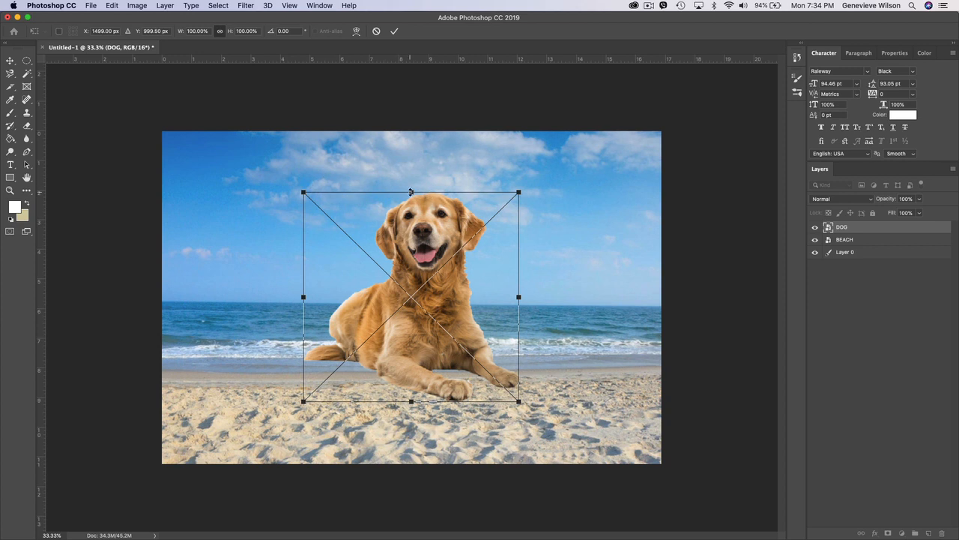
left_click_drag(410, 192, 412, 227)
left_click_drag(321, 227, 345, 250)
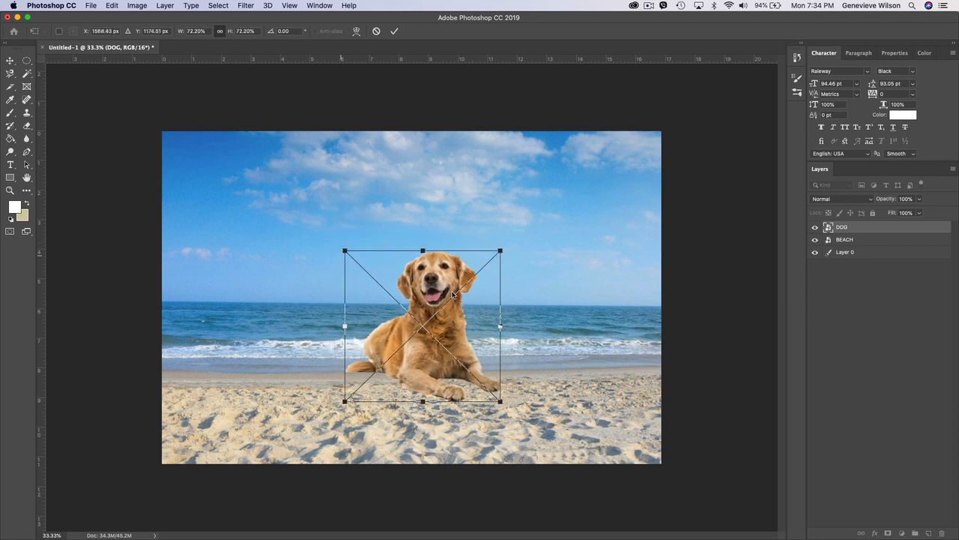
left_click_drag(452, 295, 441, 296)
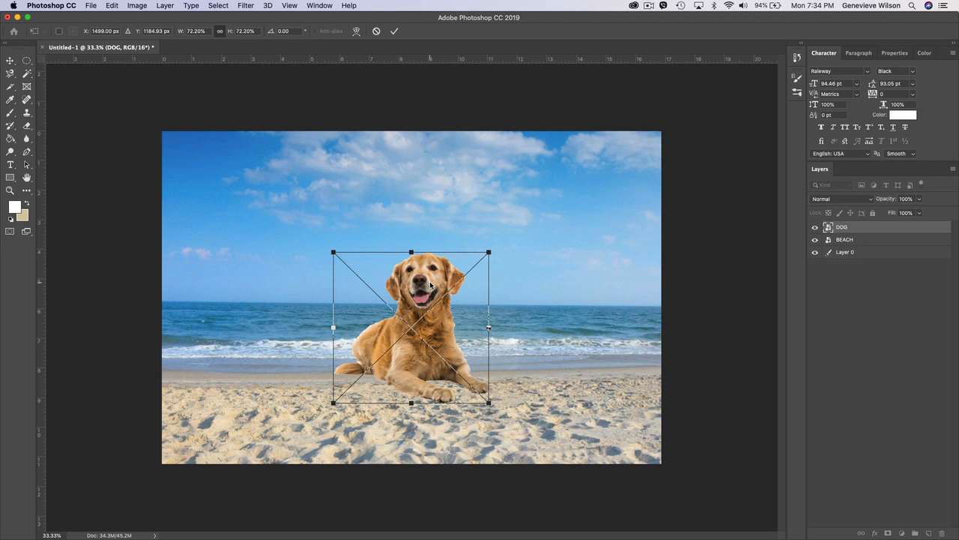
key("Return")
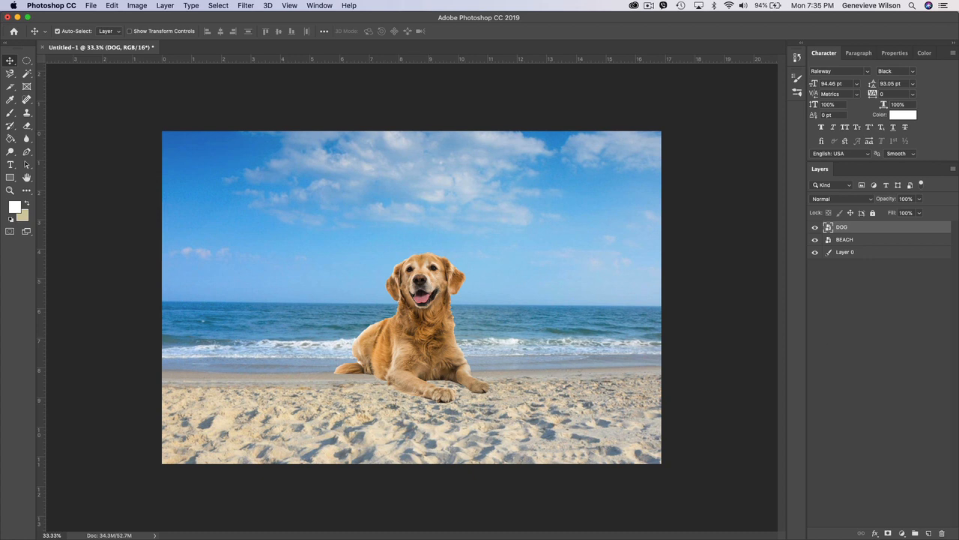
Place GLASSES.png from the Exercise Files LAYERS folder in Finder, scaled to about 22% and positioned over the dog's eyes
key("super+Tab")
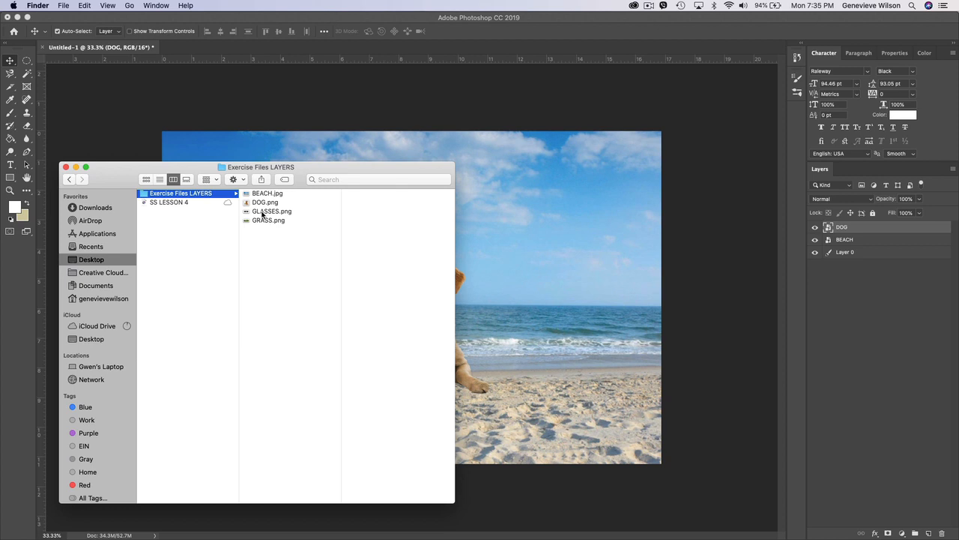
left_click_drag(268, 212, 525, 241)
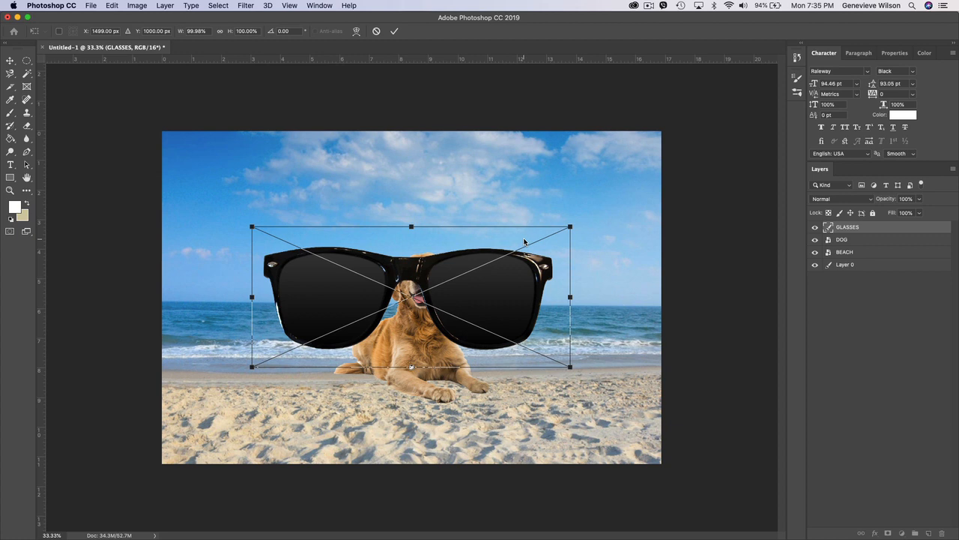
left_click_drag(410, 226, 448, 275)
left_click_drag(423, 253, 441, 268)
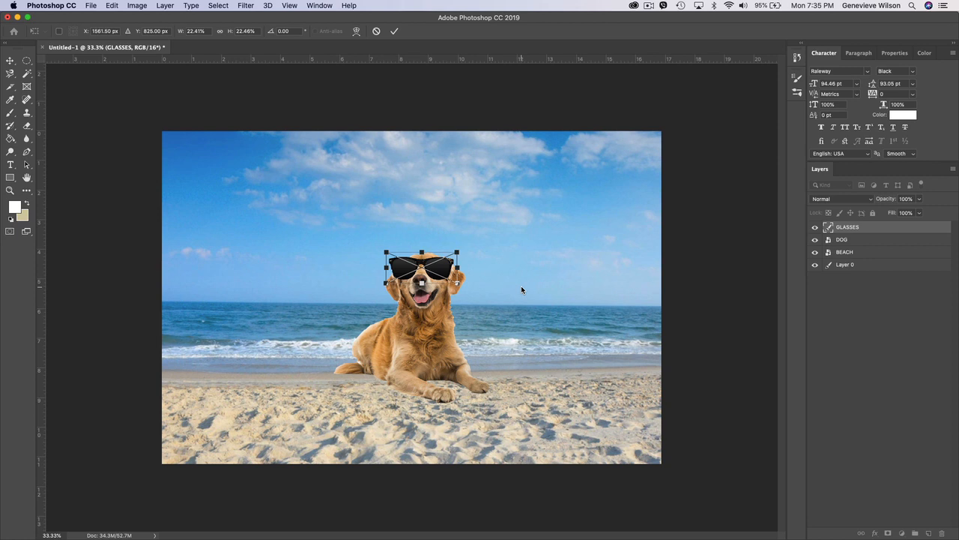
key("Return")
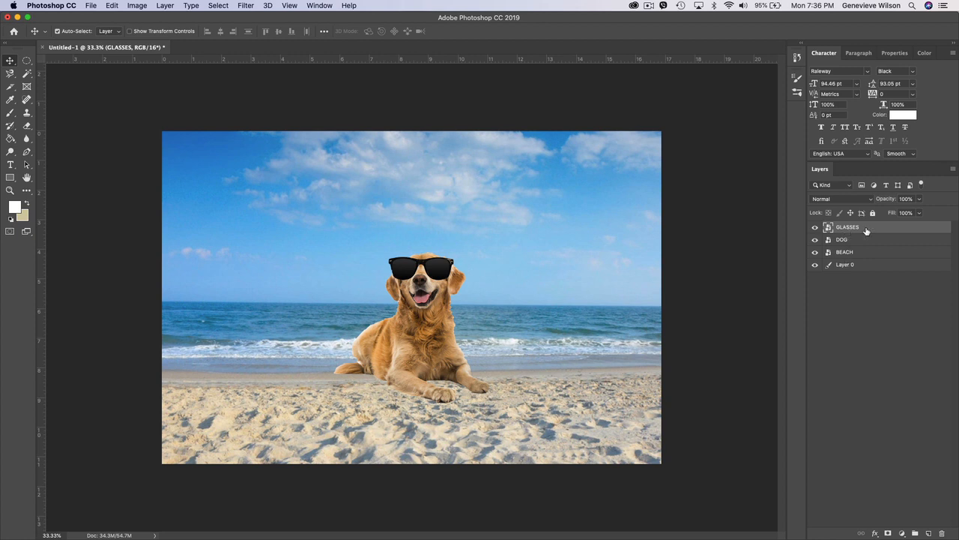
Move the GLASSES layer beneath the DOG layer and return it to the top of the layer stack
left_click_drag(866, 230, 866, 240)
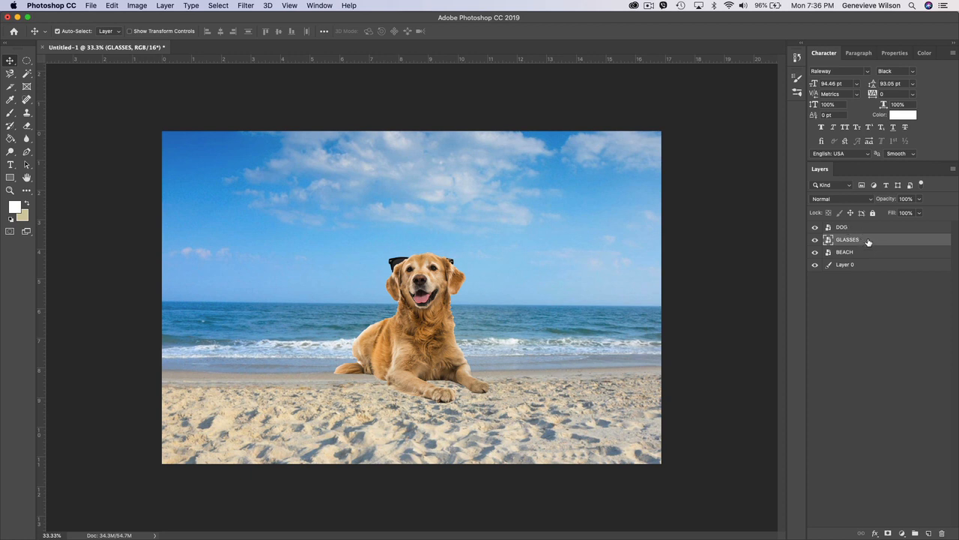
left_click_drag(868, 241, 865, 223)
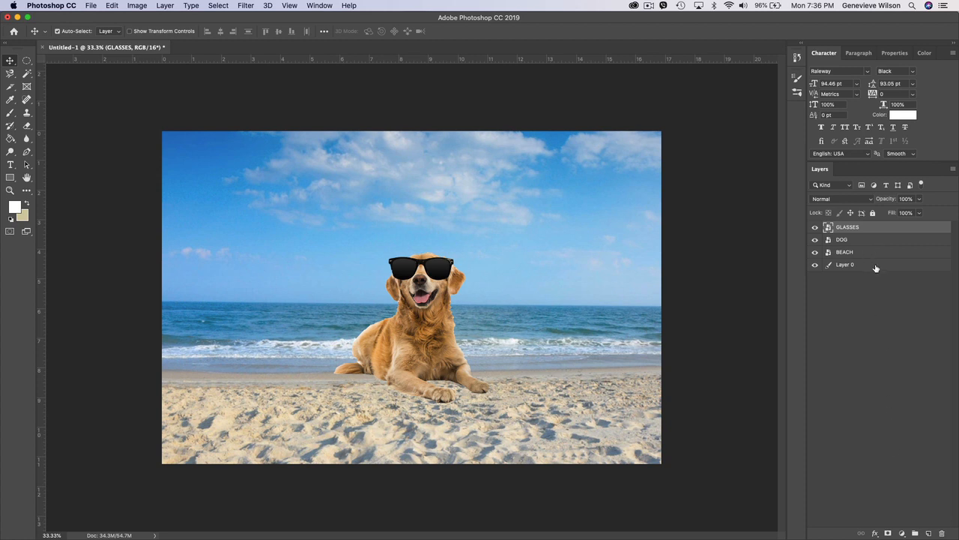
Delete Layer 0 from beneath the BEACH layer and leave no layer selected
left_click(874, 269)
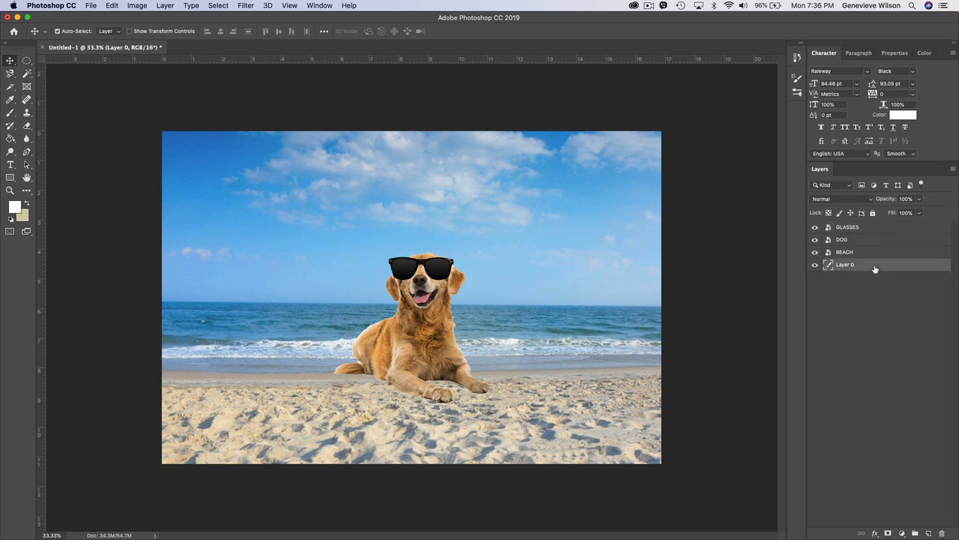
right_click(874, 268)
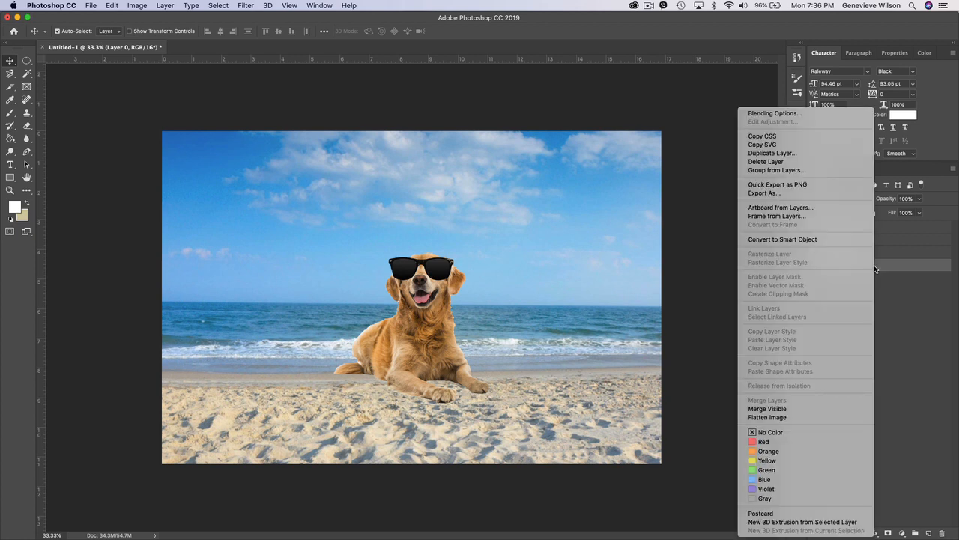
left_click(787, 162)
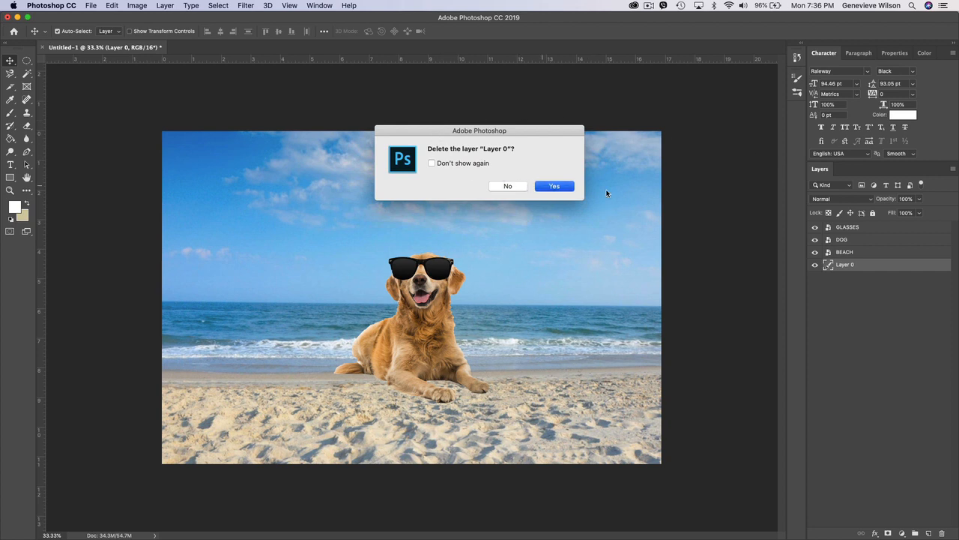
key("Return")
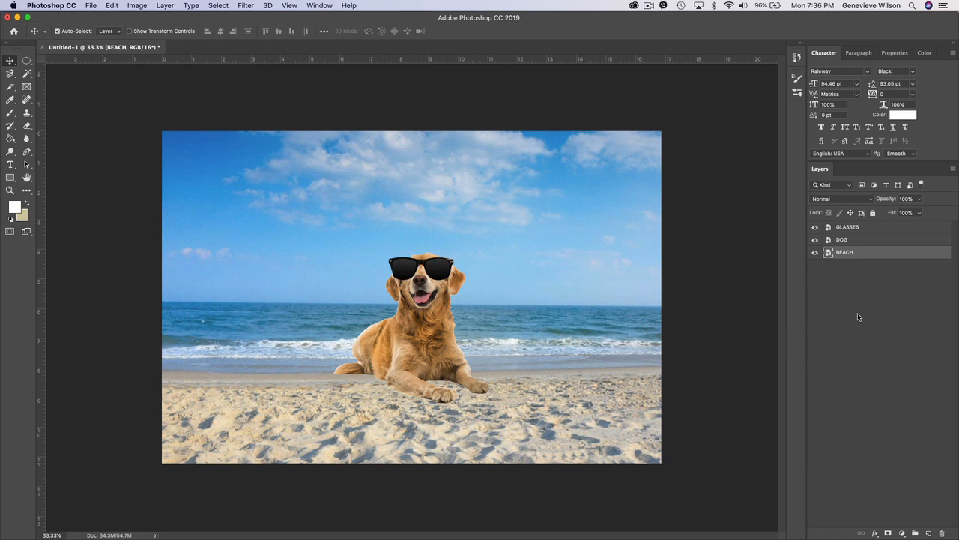
left_click(858, 316)
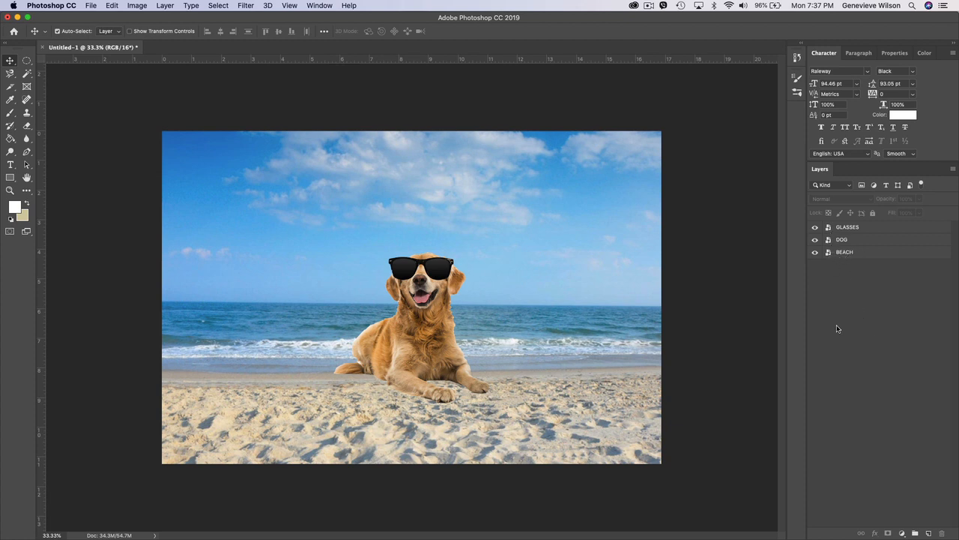
Add the title text "DAY AT THE BEACH" in the sky above the dog and shift it slightly lower
left_click(11, 166)
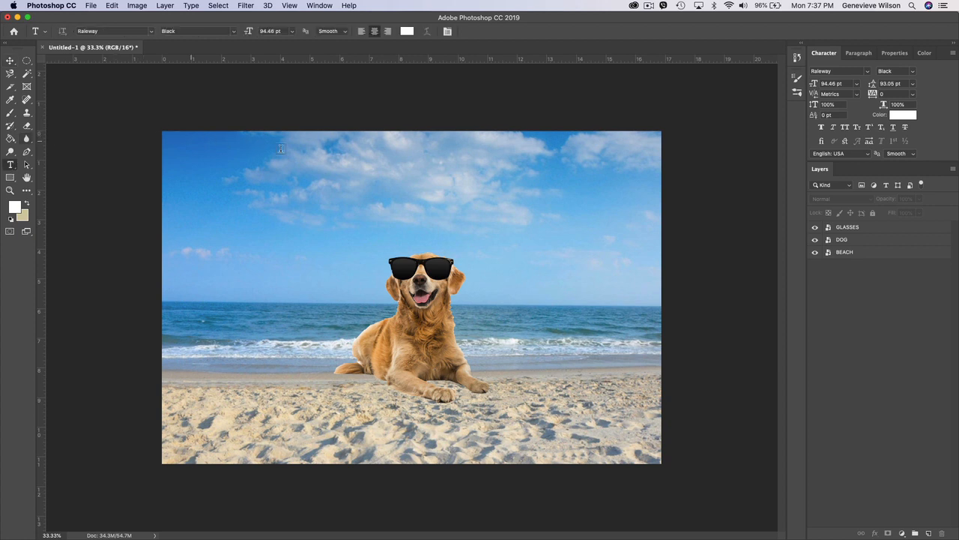
left_click(423, 186)
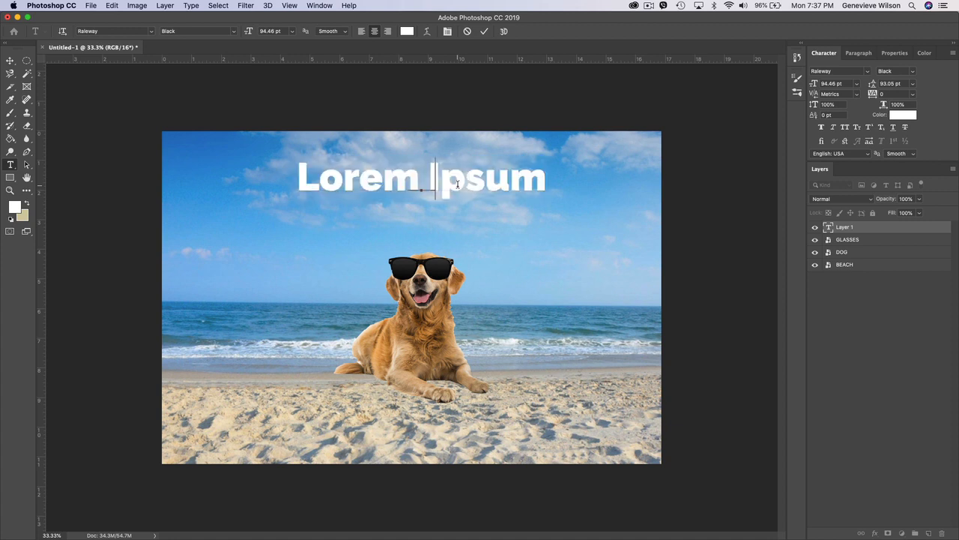
type("DAY ")
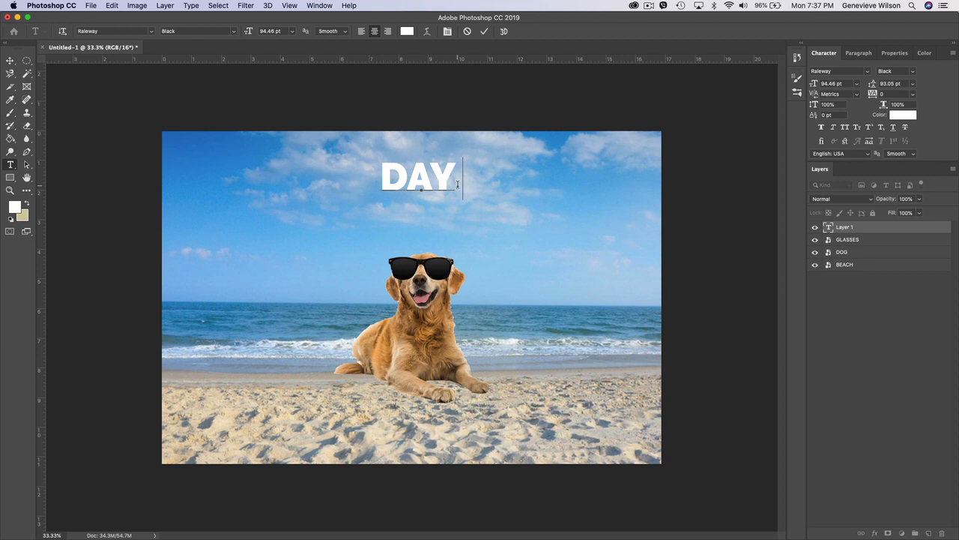
type("AT THE BEACH")
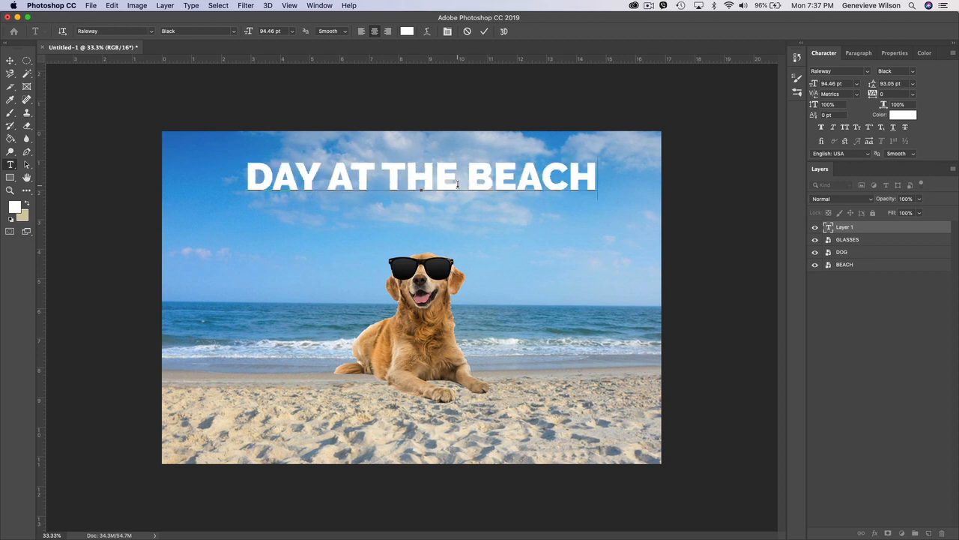
key("super+Return")
key("v")
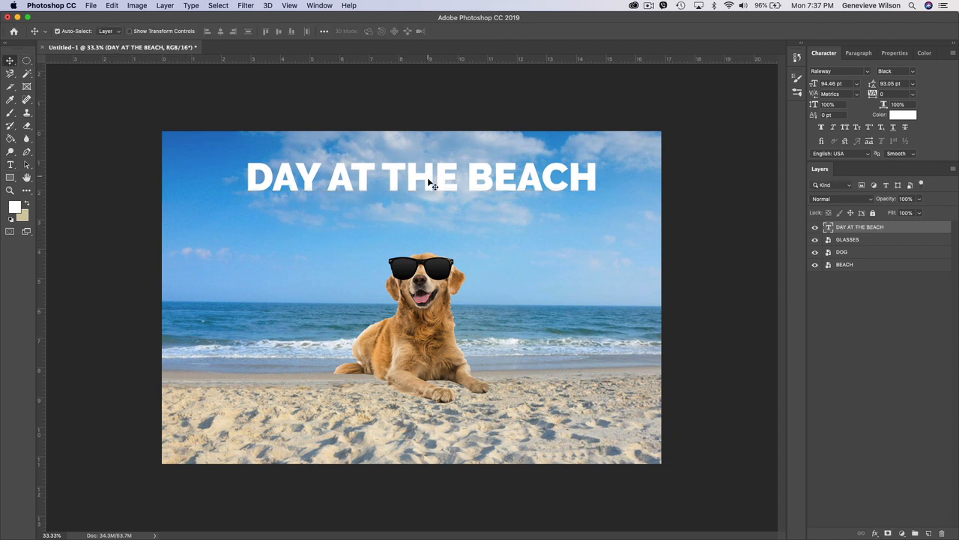
left_click_drag(428, 177, 428, 188)
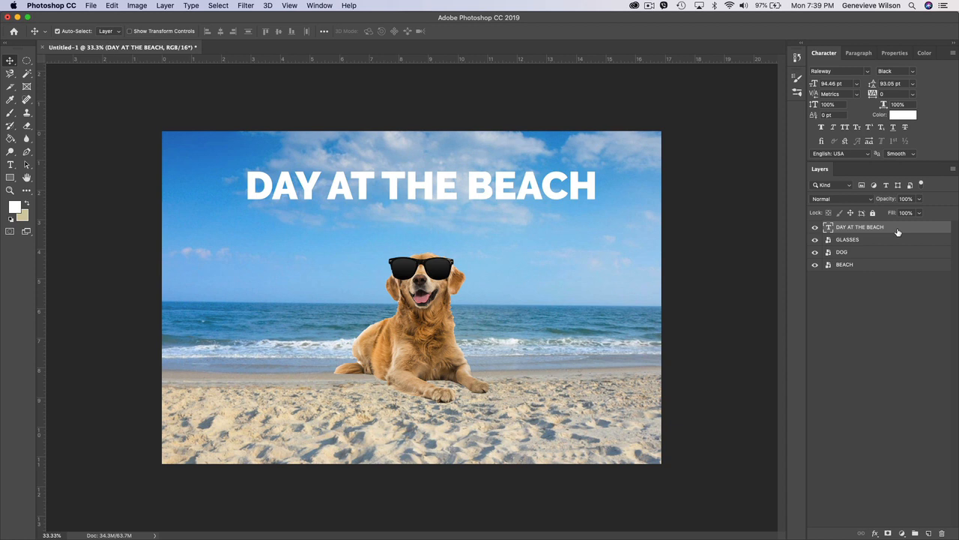
Apply a Stroke layer style to the DAY AT THE BEACH text layer with a size of 13 px
double_click(858, 227)
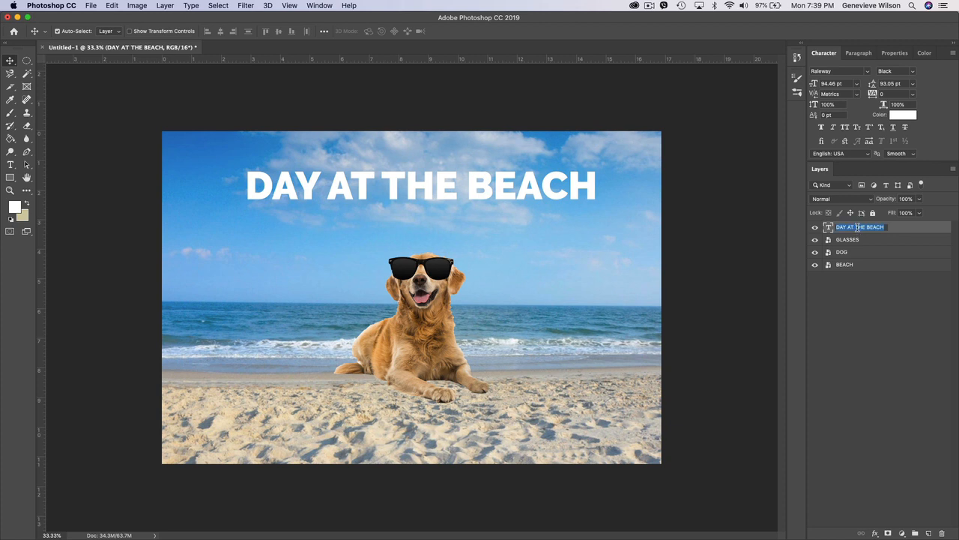
left_click(903, 229)
double_click(912, 230)
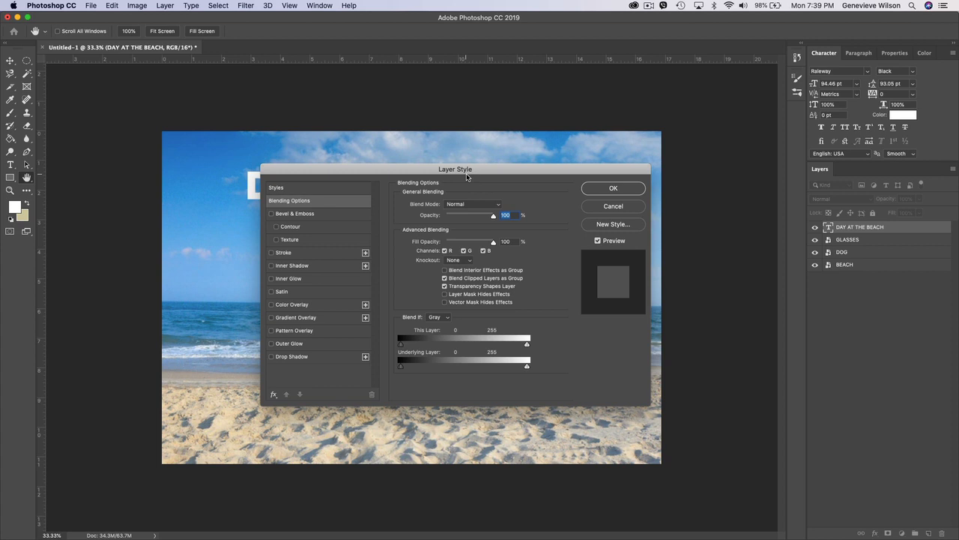
left_click_drag(465, 173, 426, 217)
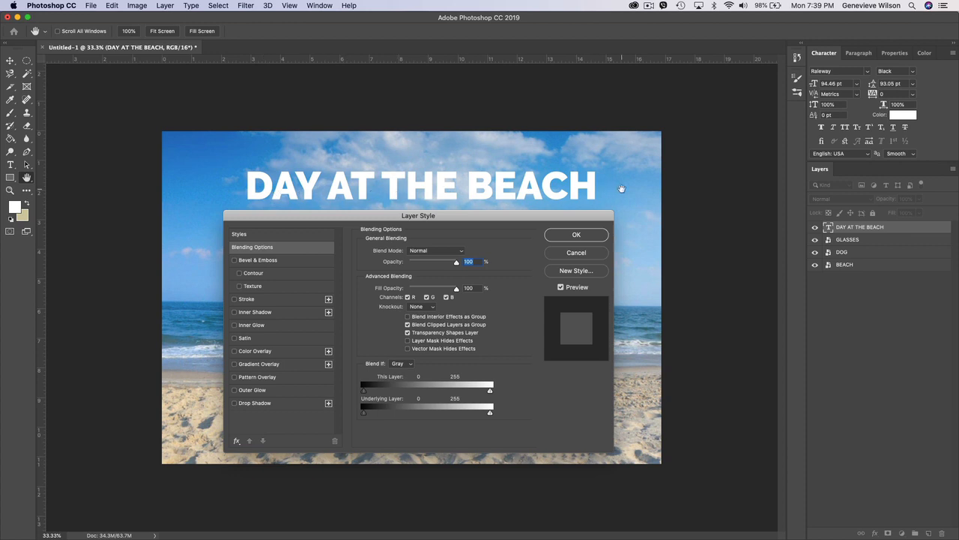
left_click(234, 299)
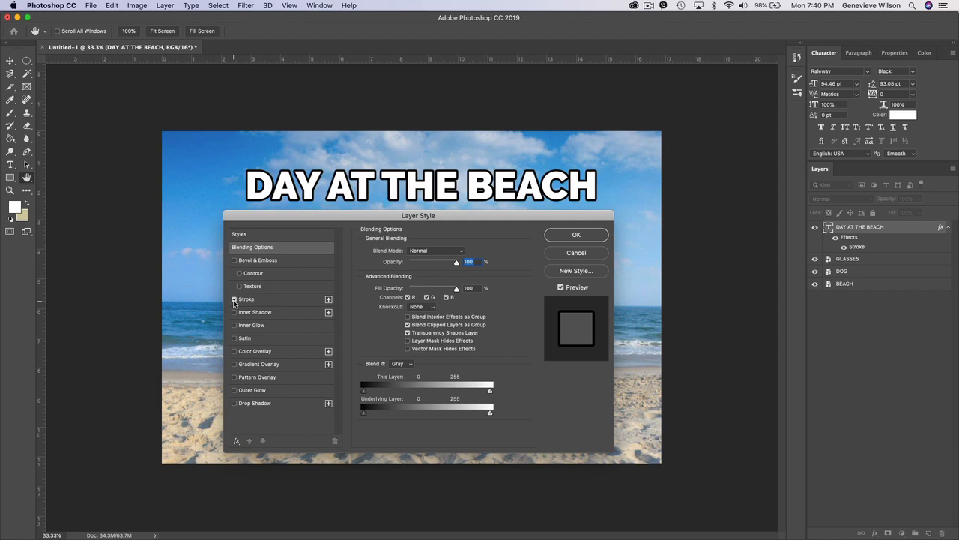
left_click(234, 300)
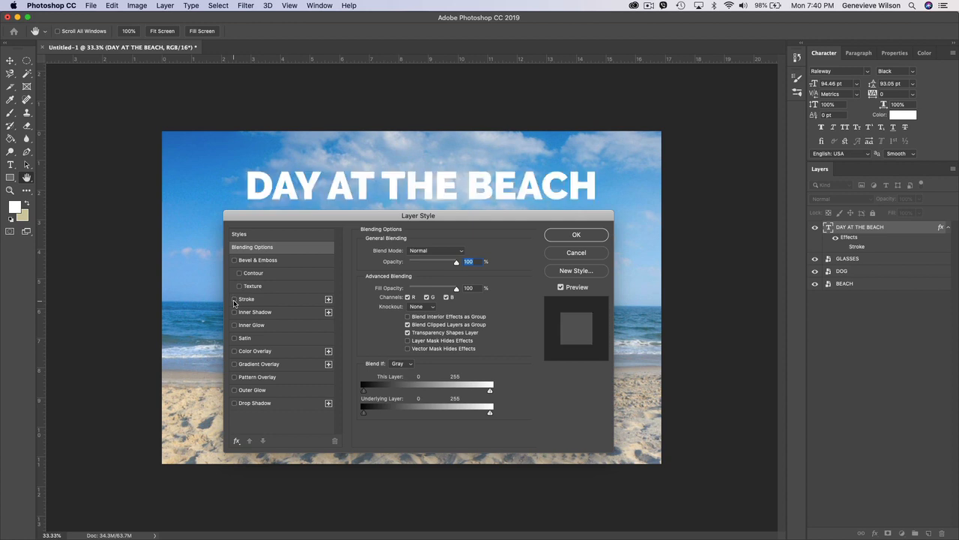
left_click(234, 299)
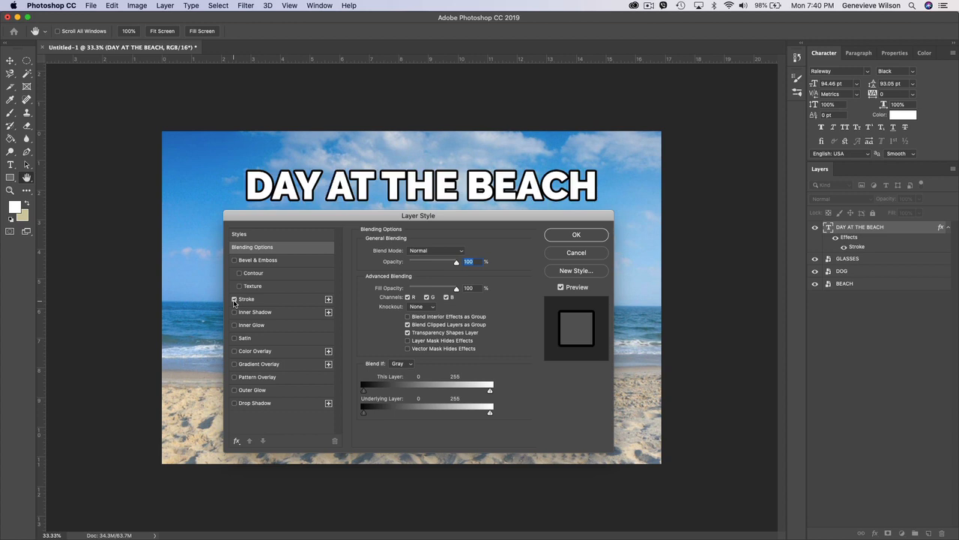
left_click(260, 300)
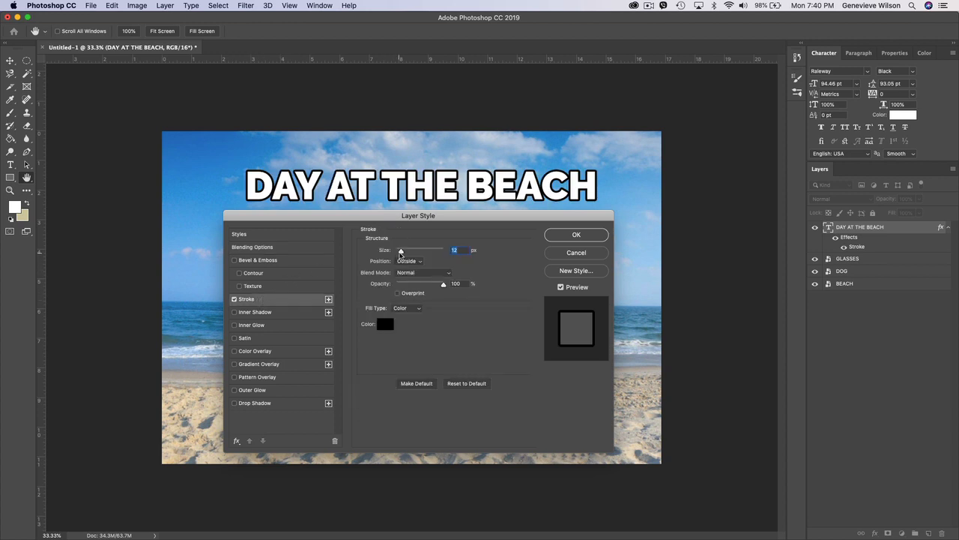
mouse_move(401, 251)
left_mouse_down()
mouse_move(413, 254)
mouse_move(401, 254)
left_mouse_up()
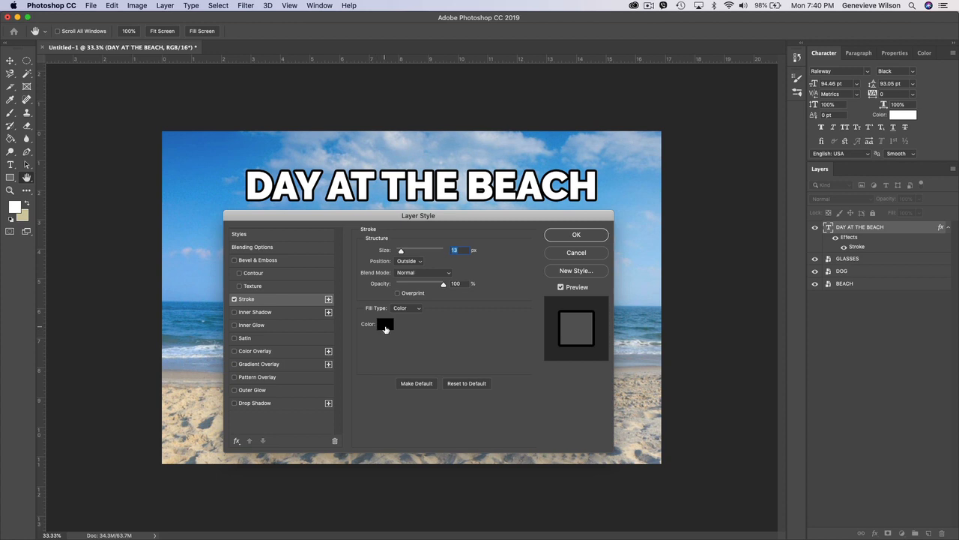
Try the red ee3e3e as the title's stroke color and restore black 000000
left_click(385, 327)
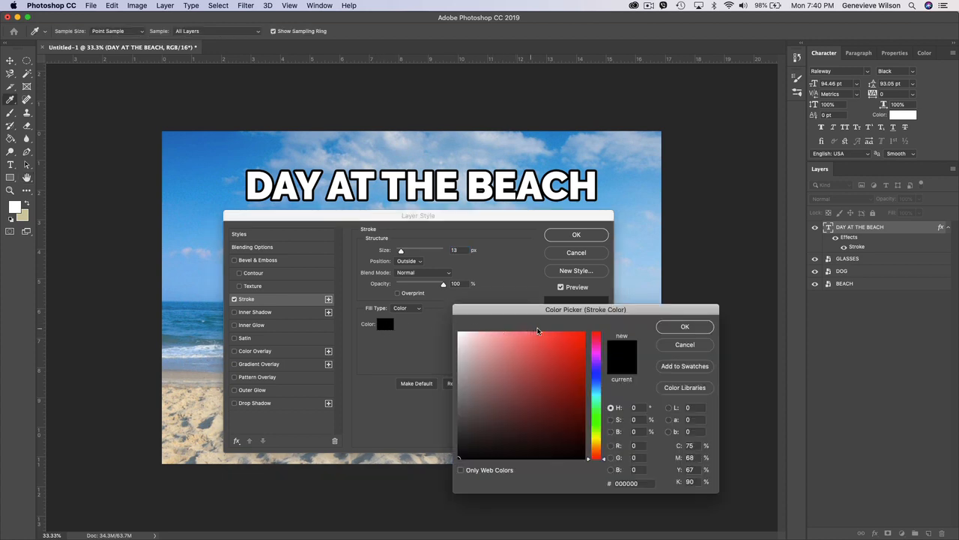
left_click(552, 339)
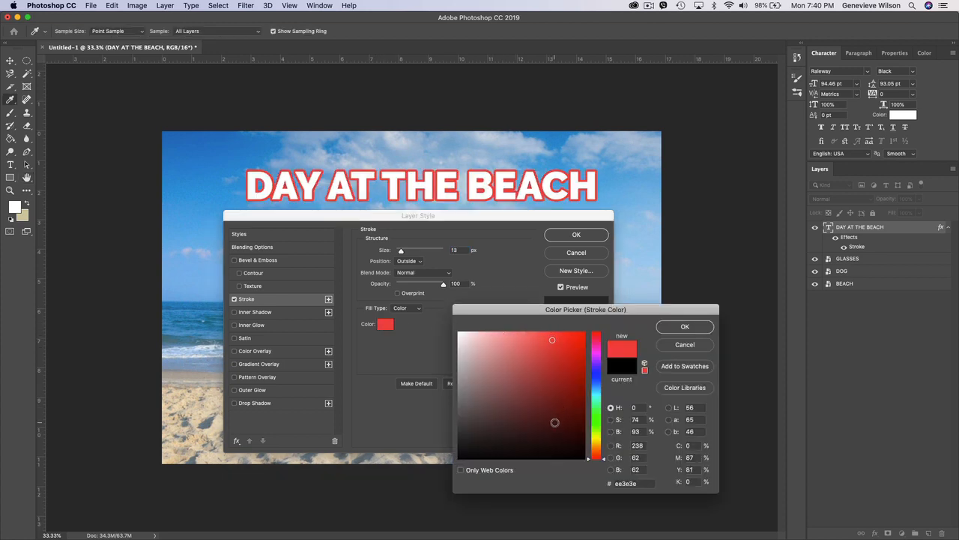
left_click(622, 365)
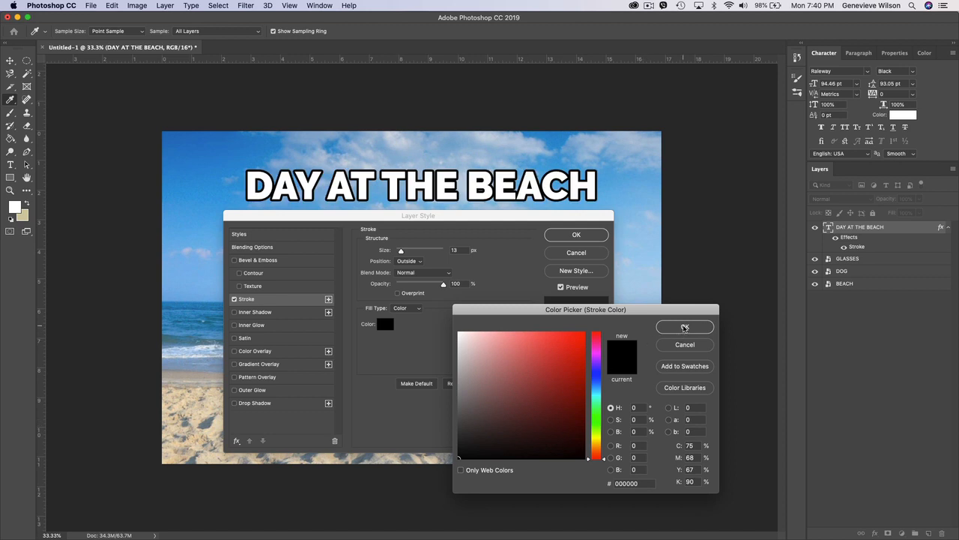
left_click(684, 329)
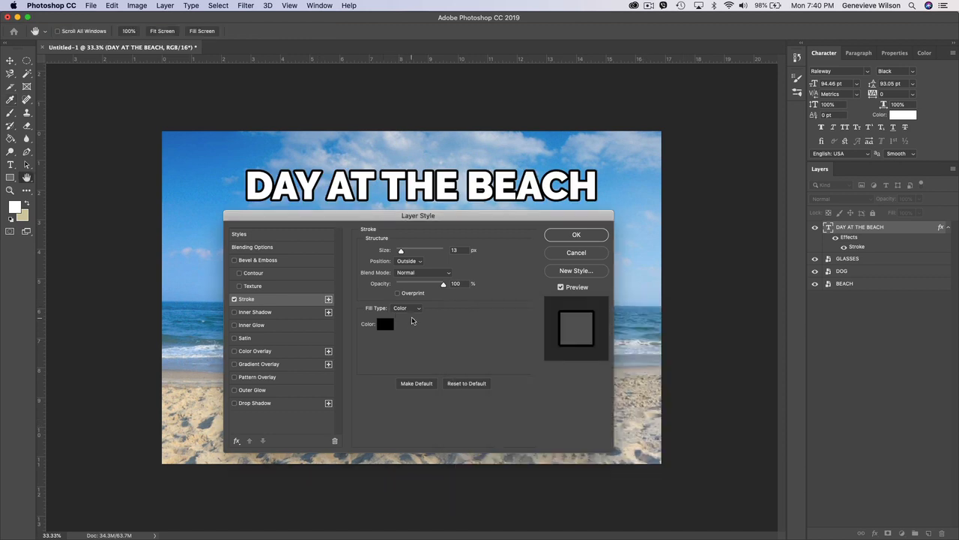
Add a black Drop Shadow at 70% opacity to the DAY AT THE BEACH title, fine-tune the shadow's distance, and apply the layer style
left_click(235, 404)
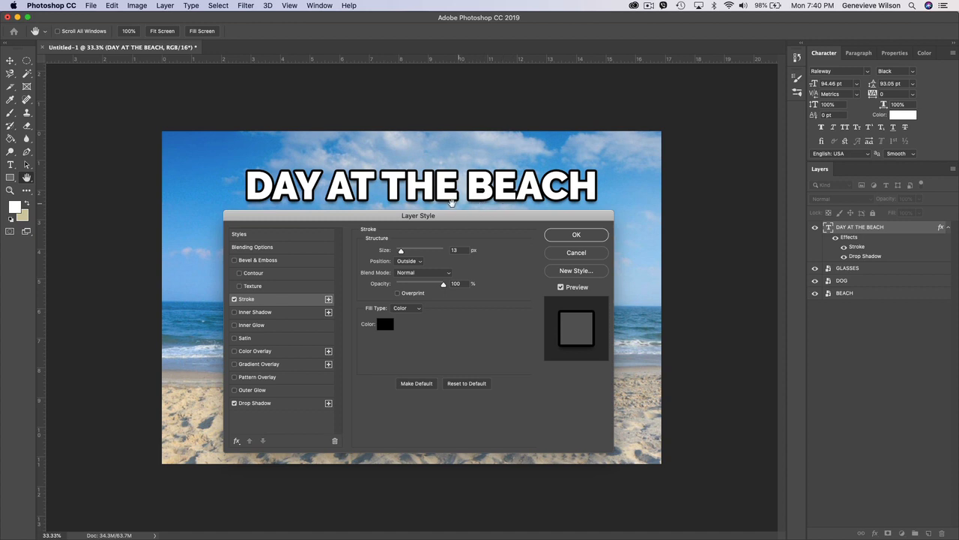
left_click(281, 407)
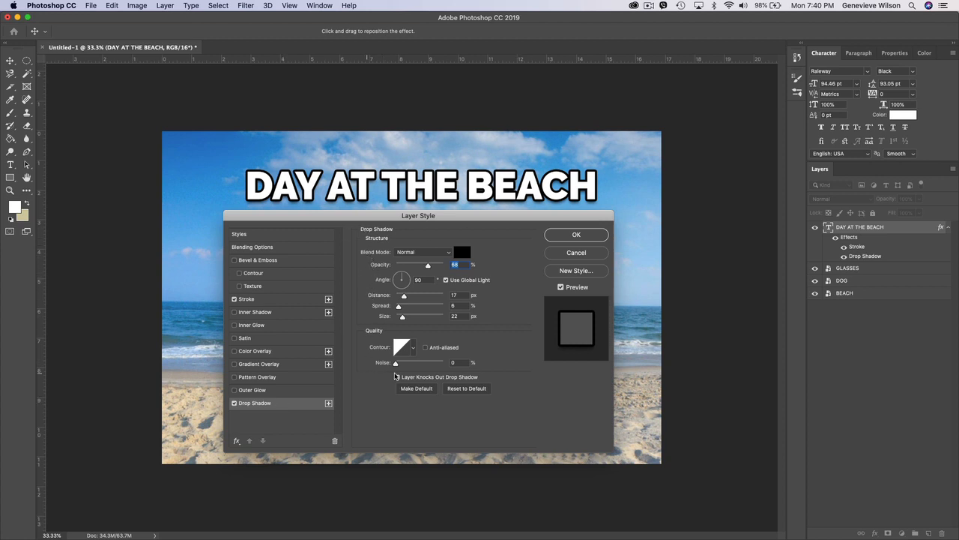
mouse_move(430, 267)
left_mouse_down()
mouse_move(452, 267)
mouse_move(412, 268)
mouse_move(431, 268)
left_mouse_up()
left_click(463, 254)
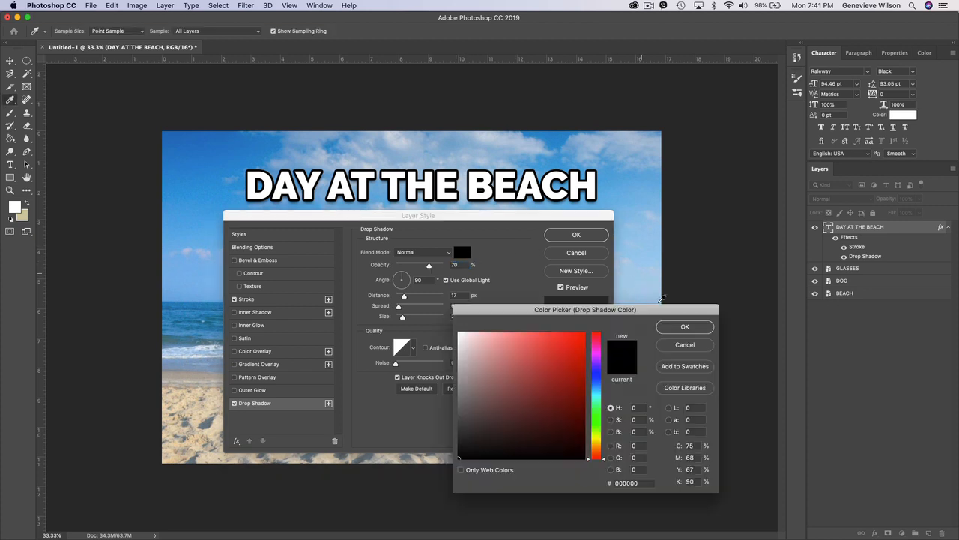
left_click(669, 345)
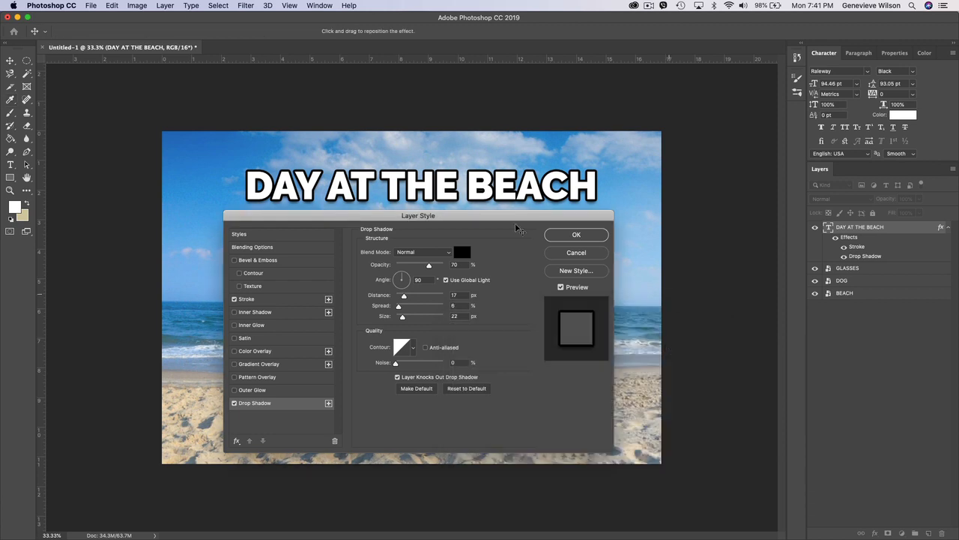
mouse_move(403, 298)
left_mouse_down()
mouse_move(417, 298)
mouse_move(405, 298)
mouse_move(401, 315)
left_mouse_up()
left_click(562, 236)
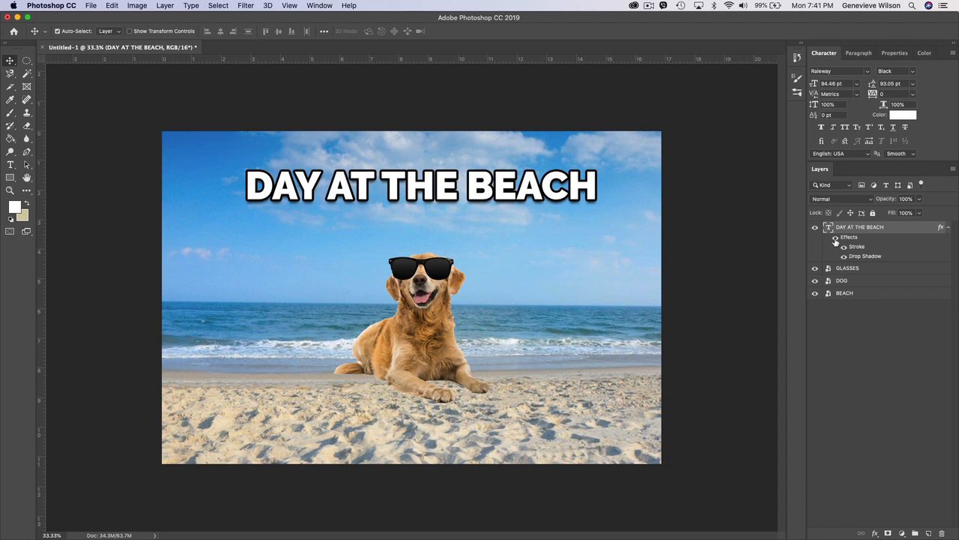
Preview the title without its layer effects by hiding and reshowing all effects together, only the Stroke, and only the Drop Shadow
left_click(836, 239)
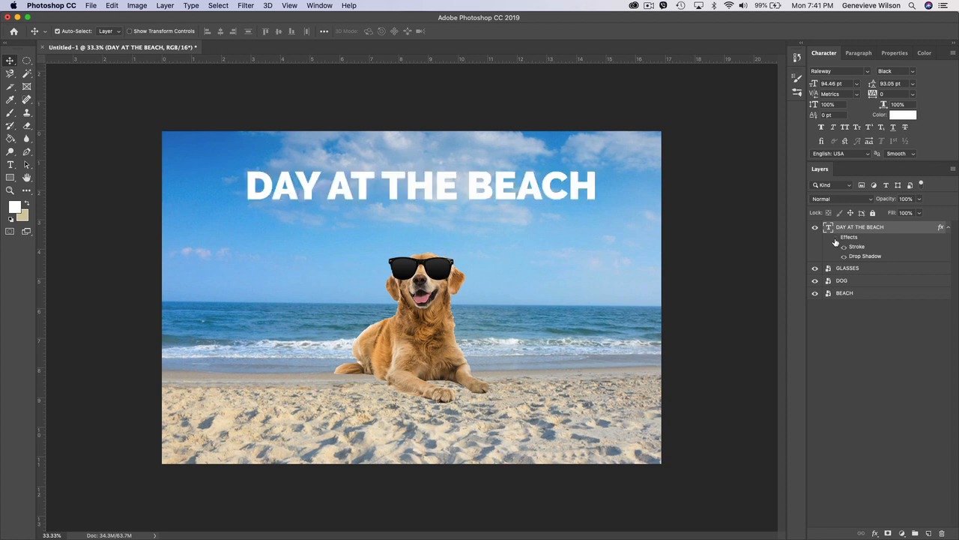
left_click(835, 239)
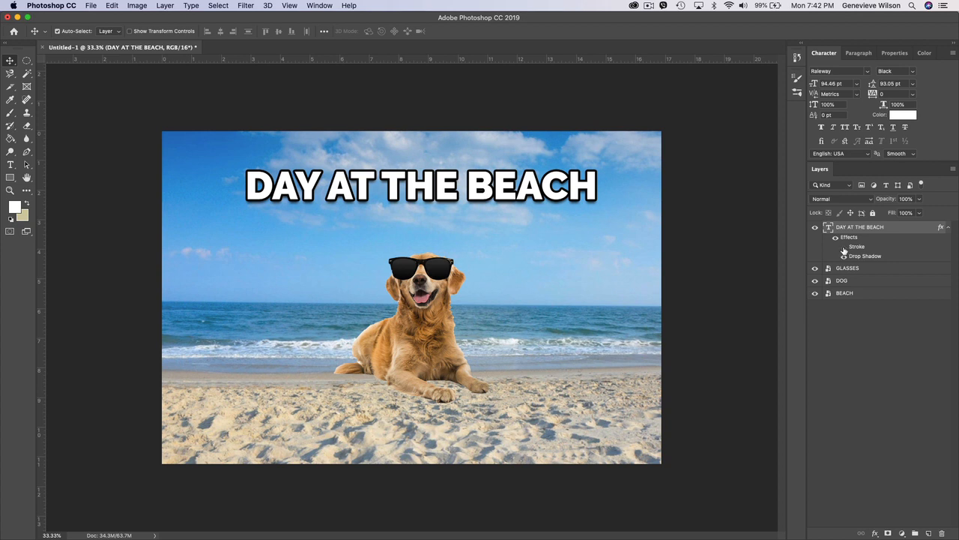
left_click(843, 248)
left_click(844, 248)
left_click(843, 257)
left_click(844, 257)
Collapse the list of effects beneath the DAY AT THE BEACH layer
left_click(948, 228)
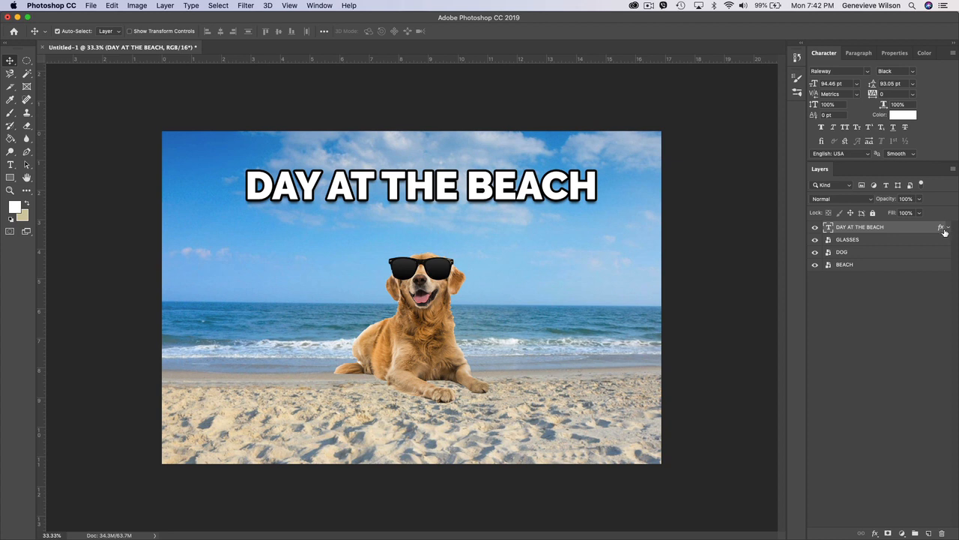
left_click(948, 228)
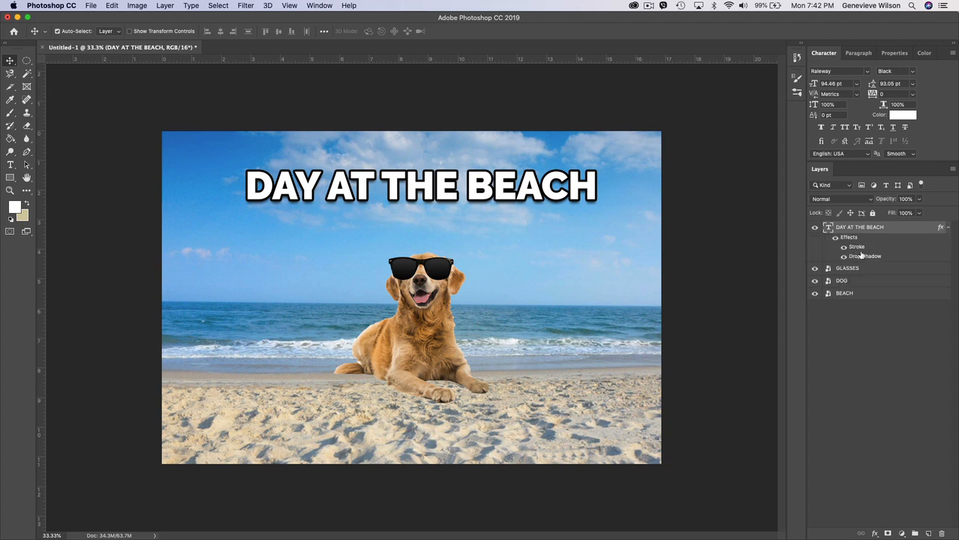
left_click(949, 228)
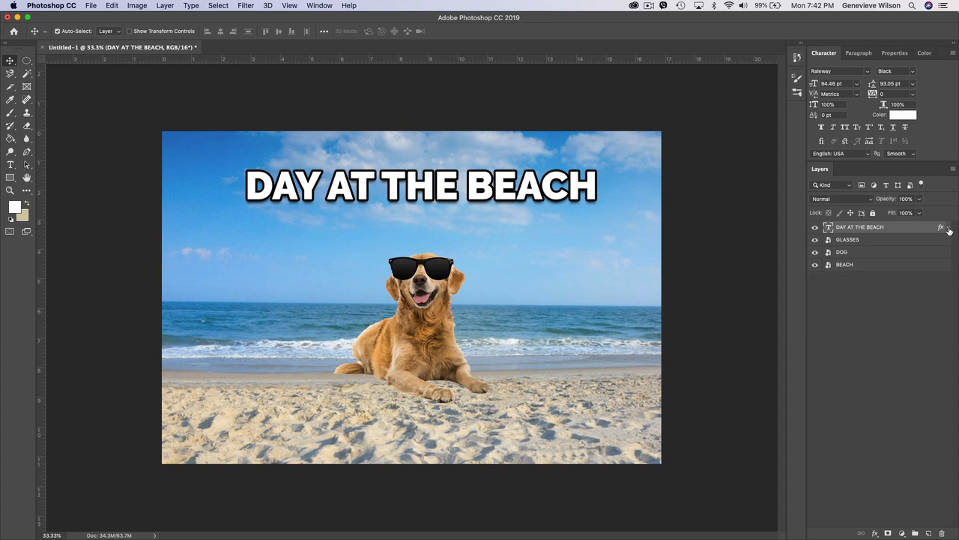